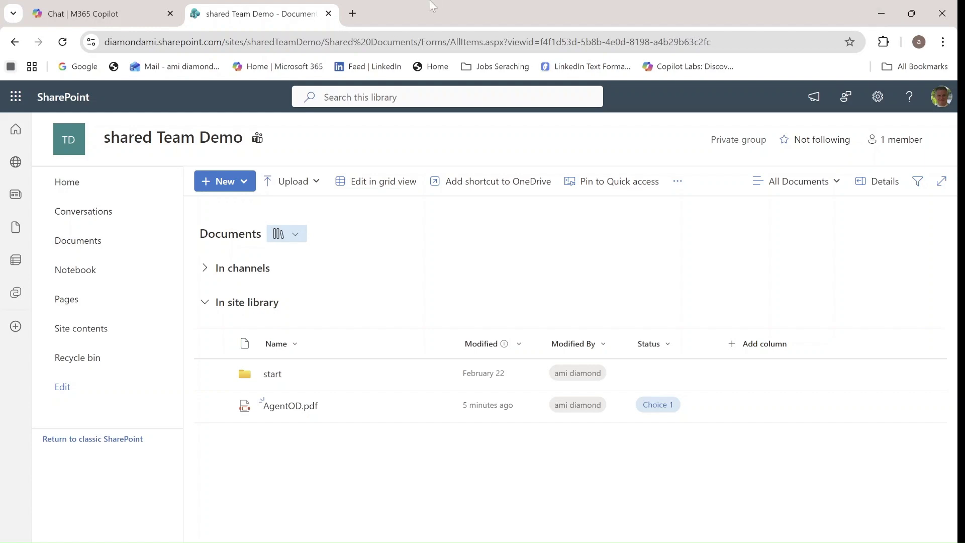
# - Review the New menu and the All Documents view menu, closing each afterwards
pyautogui.click(244, 184)
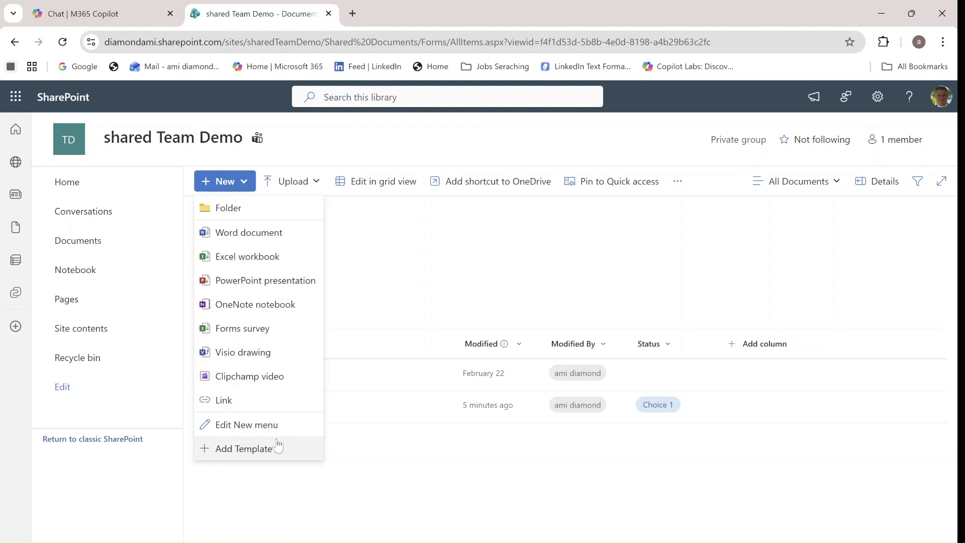
pyautogui.click(416, 256)
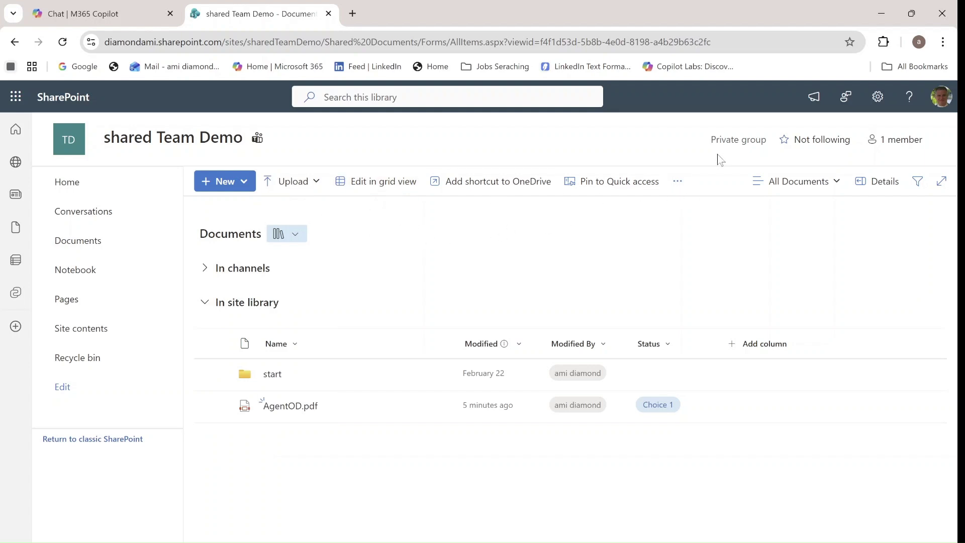
pyautogui.click(832, 191)
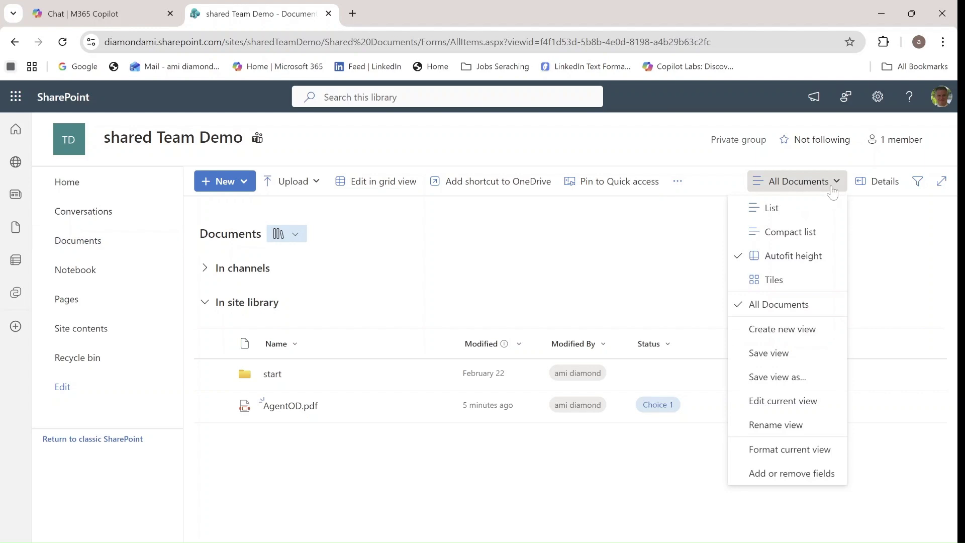
pyautogui.click(890, 219)
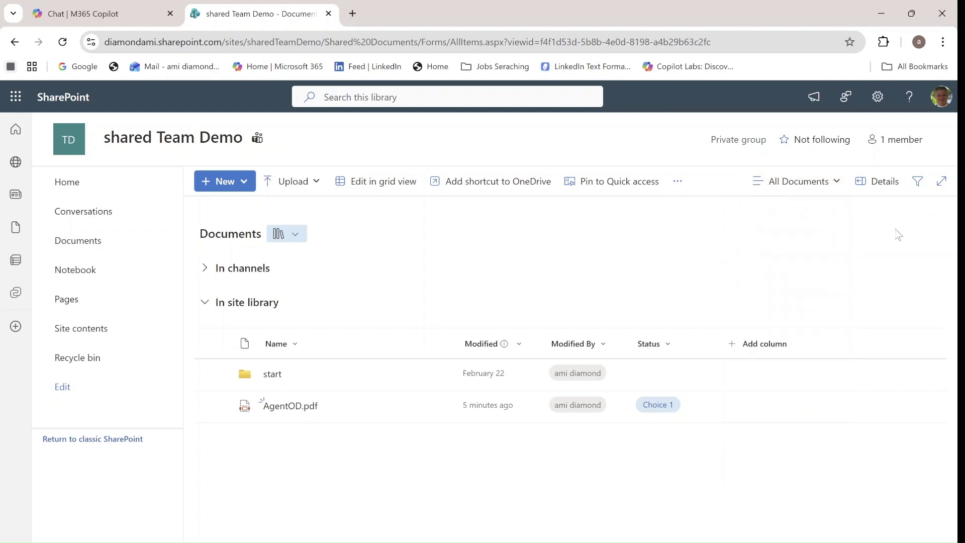
# - Open the library's filter pane, then review and dismiss the Create or upload menu
pyautogui.click(920, 185)
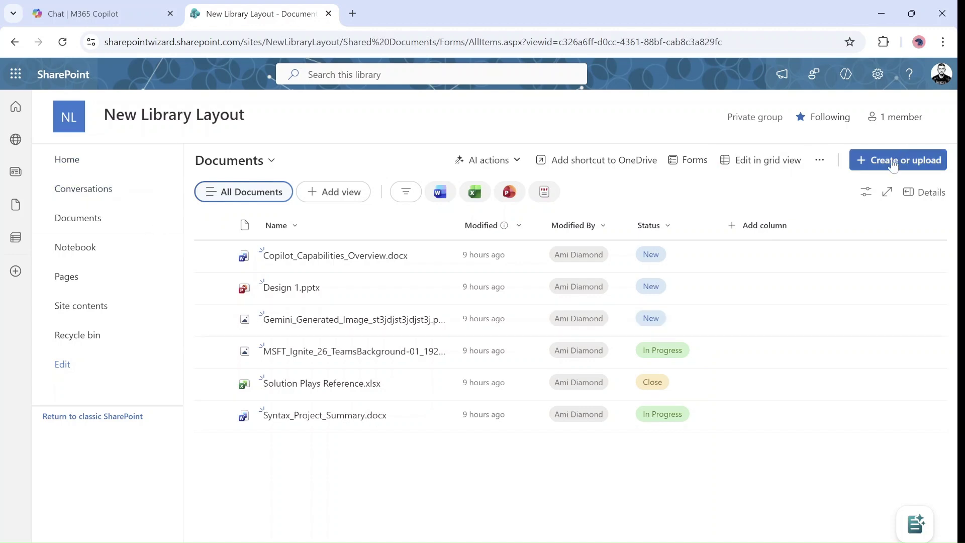
pyautogui.click(925, 172)
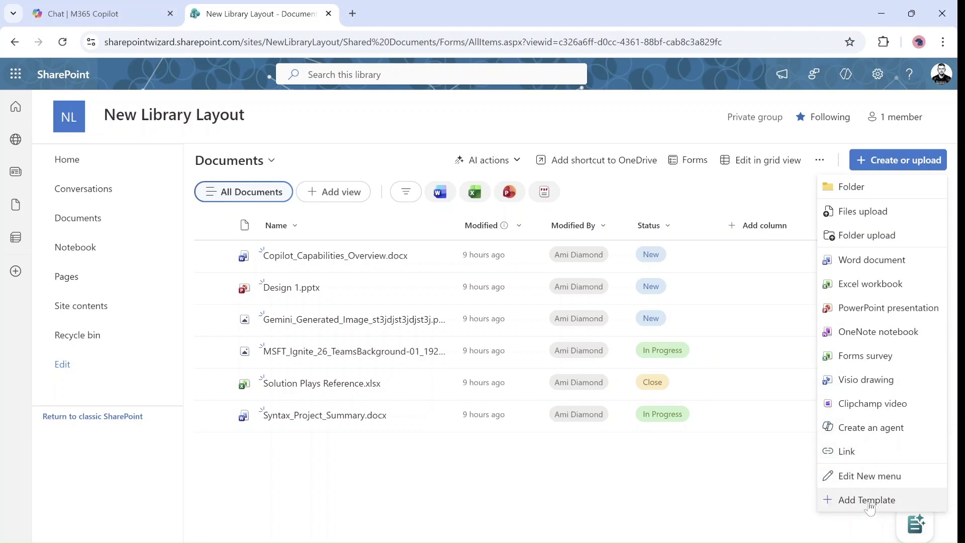
pyautogui.click(726, 489)
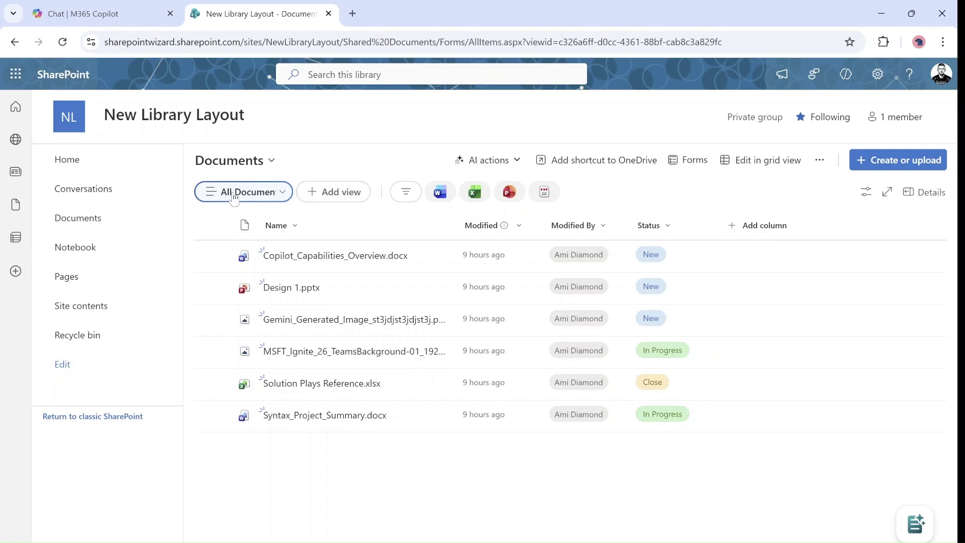
pyautogui.click(343, 194)
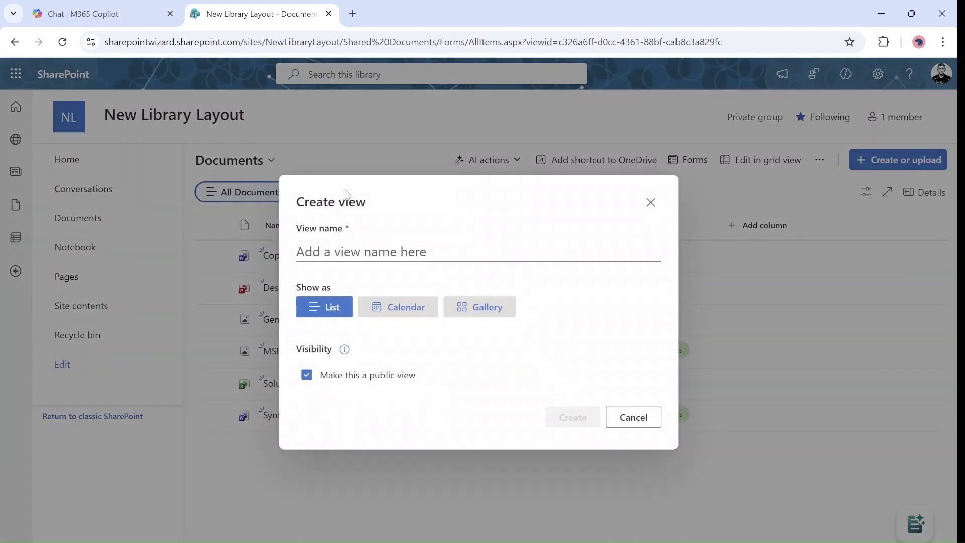
pyautogui.click(652, 203)
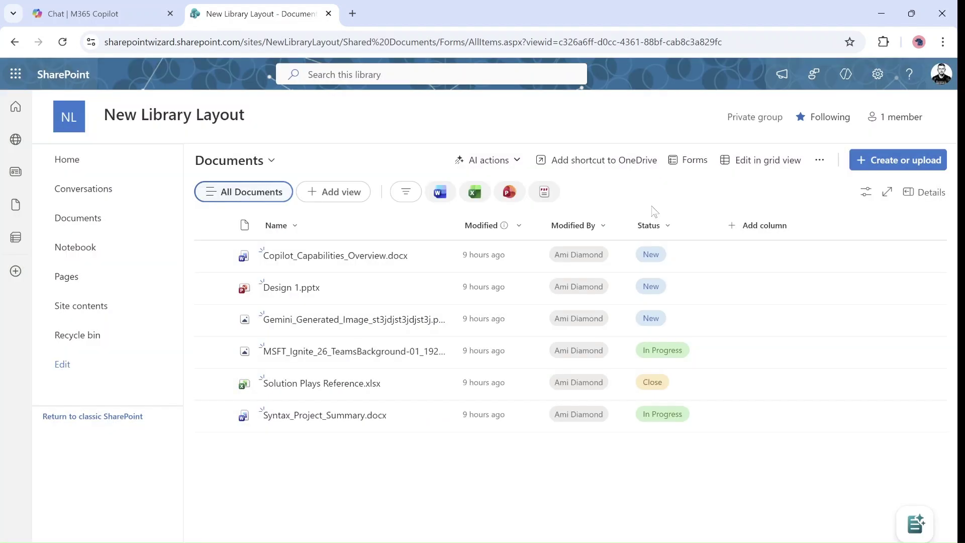
pyautogui.click(272, 162)
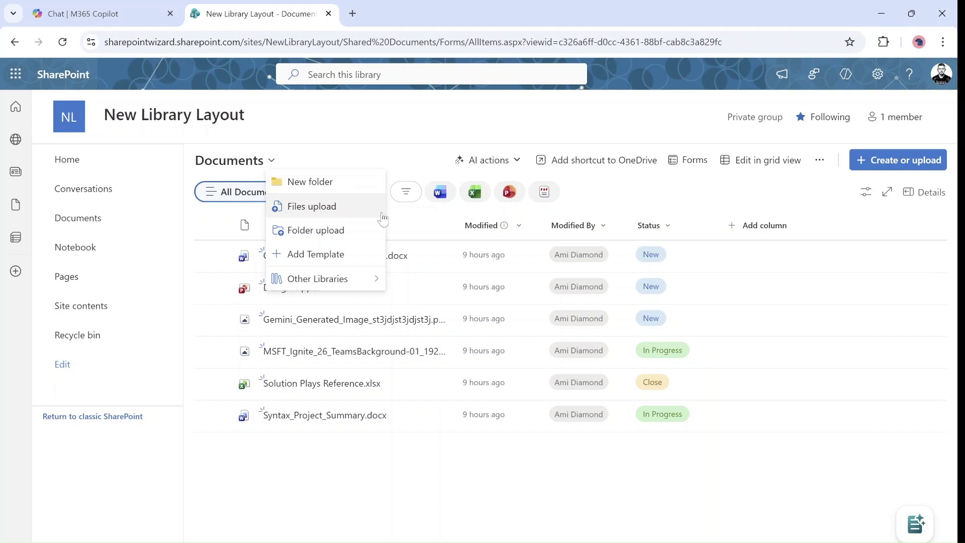
pyautogui.moveTo(351, 279)
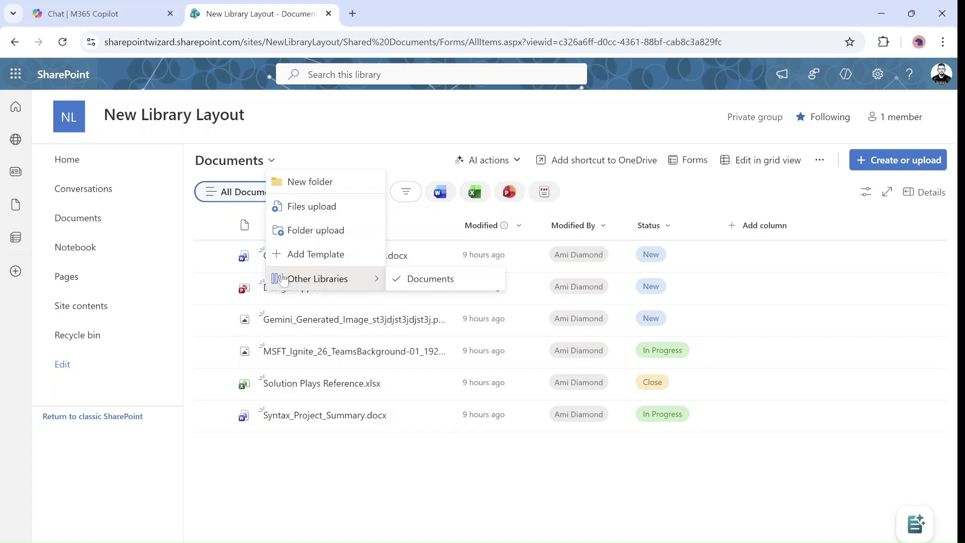
pyautogui.click(374, 156)
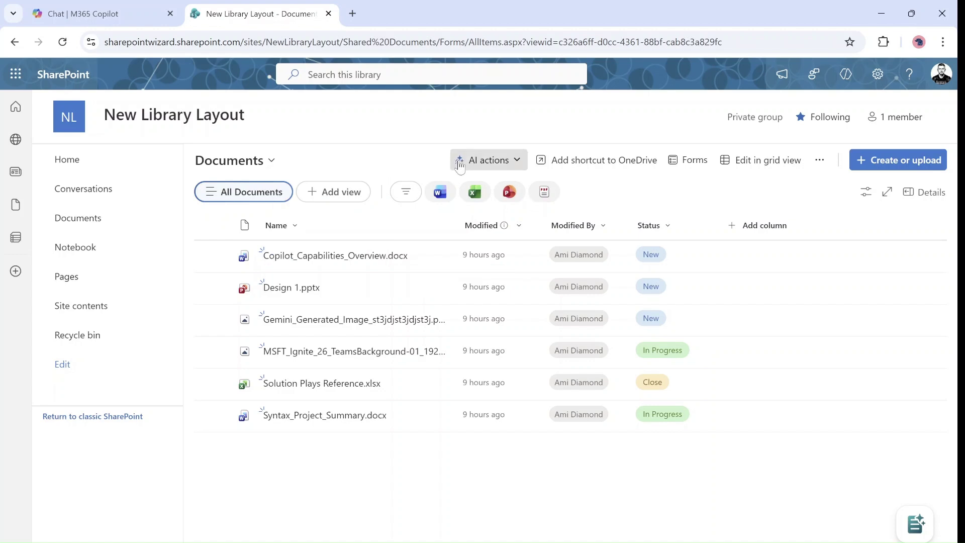
pyautogui.click(509, 162)
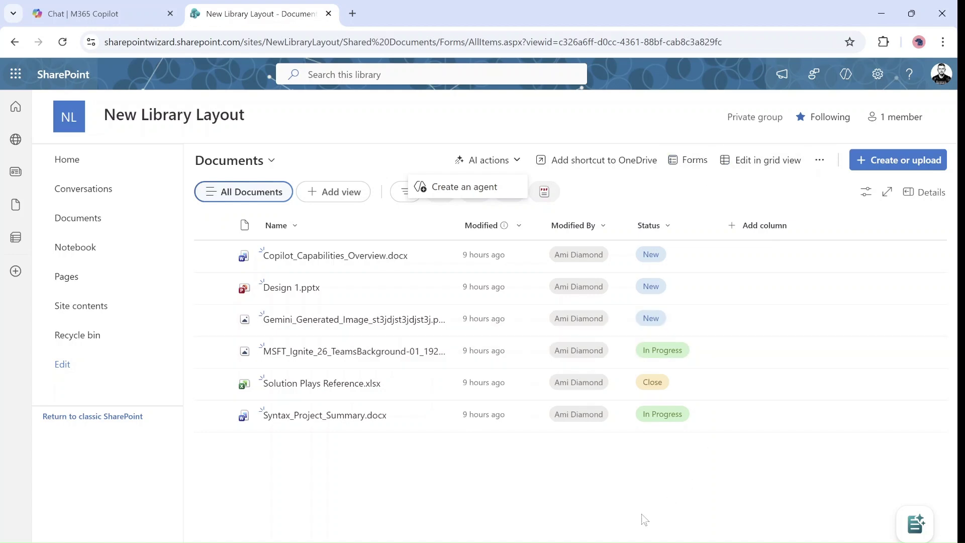
pyautogui.click(539, 425)
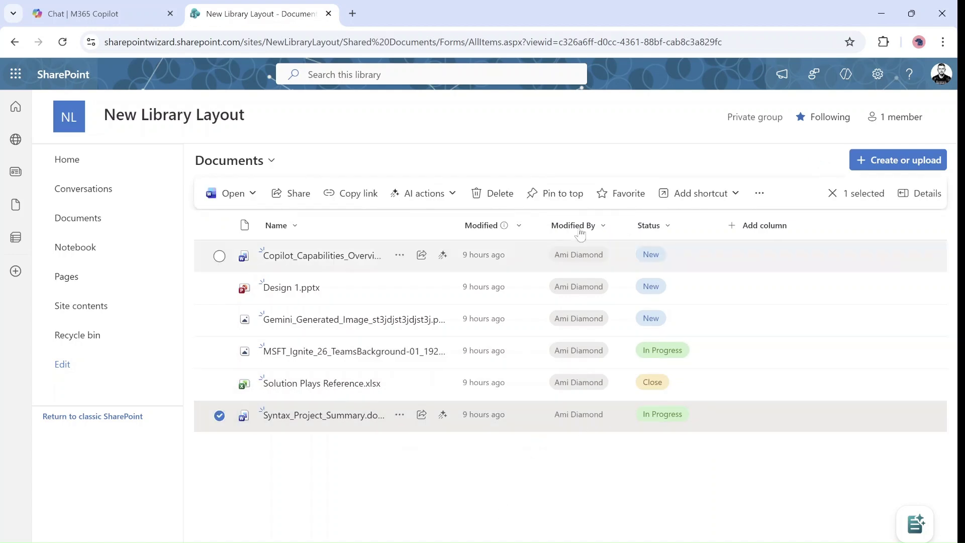
pyautogui.click(219, 416)
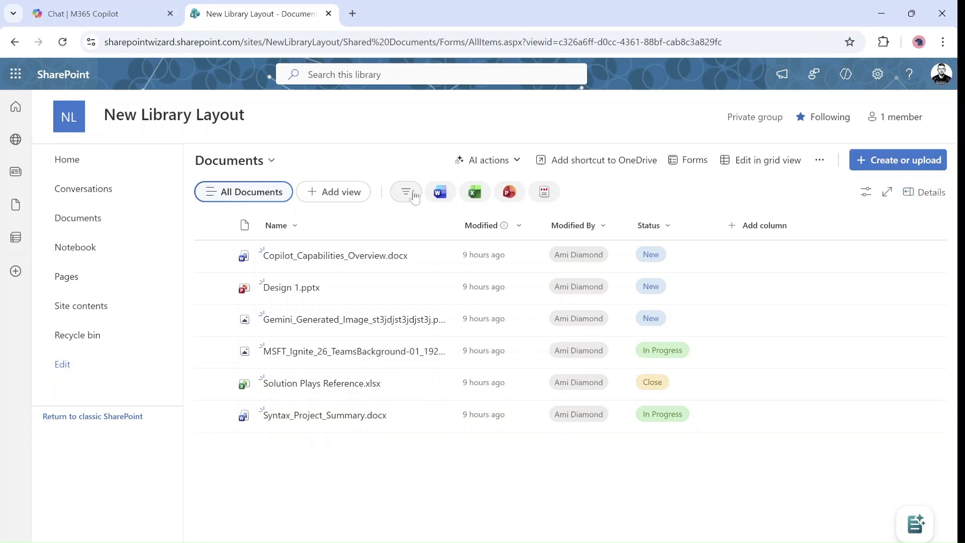
pyautogui.click(407, 195)
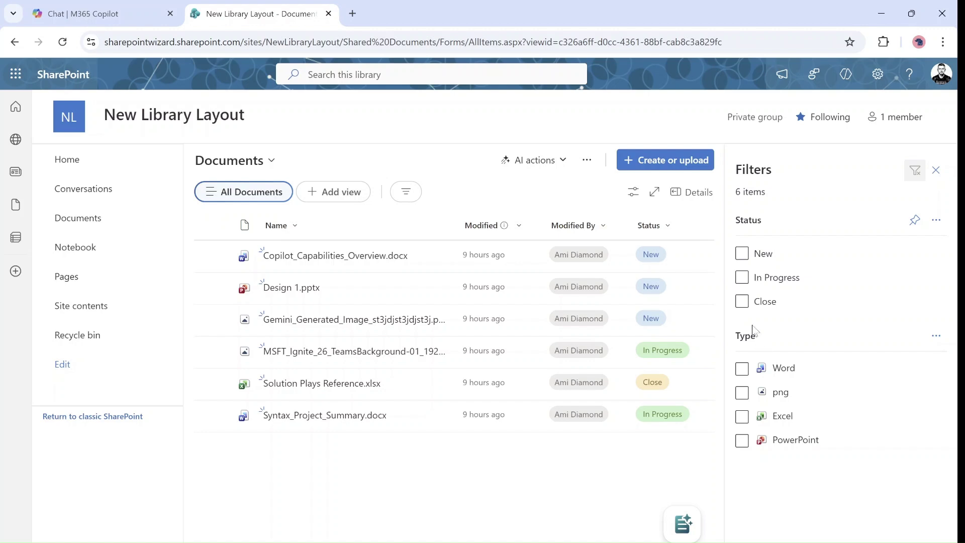
pyautogui.click(743, 278)
pyautogui.click(916, 170)
pyautogui.click(938, 171)
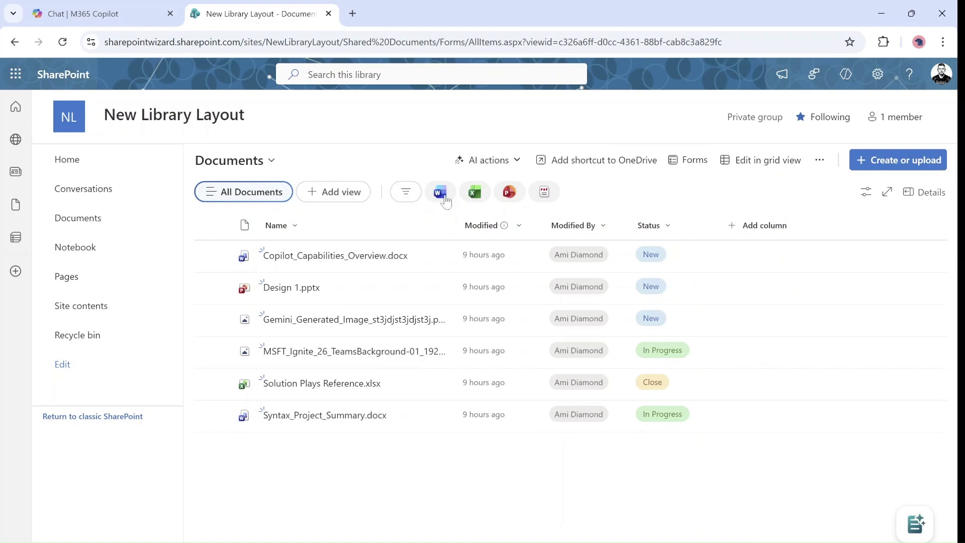
pyautogui.click(441, 194)
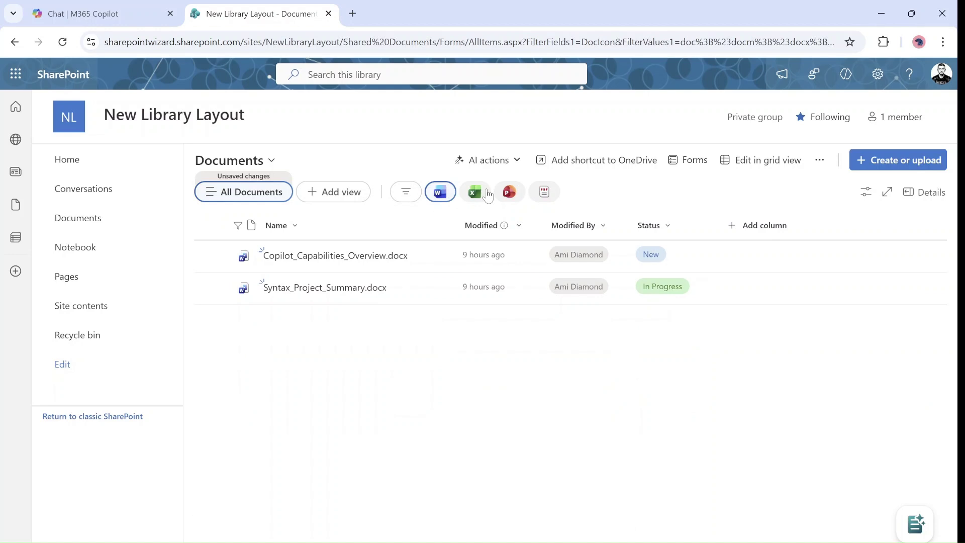
pyautogui.click(486, 195)
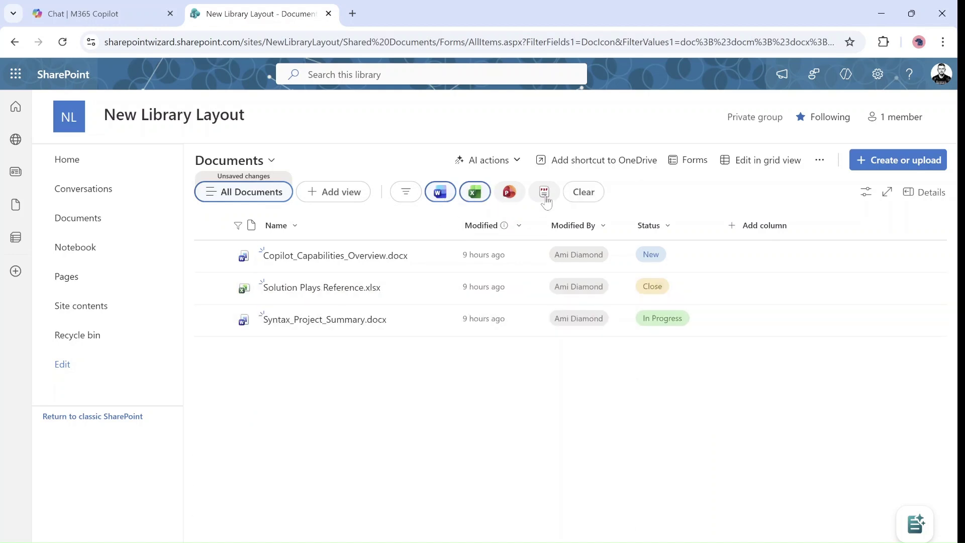
pyautogui.click(583, 194)
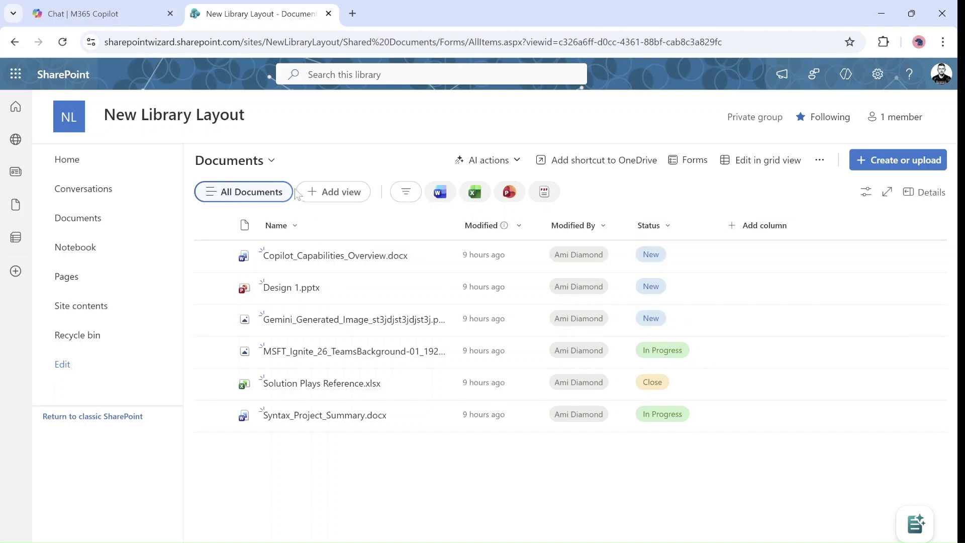
pyautogui.click(260, 198)
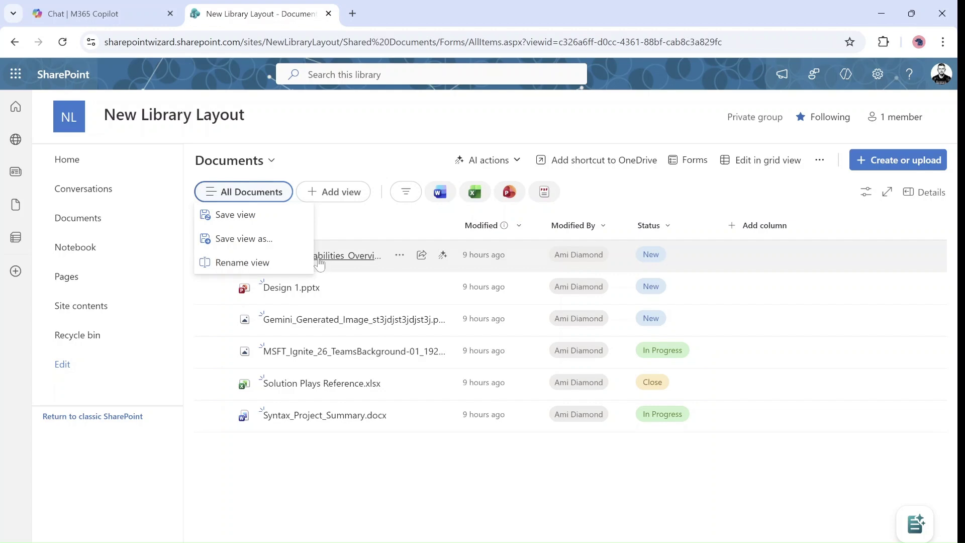
pyautogui.moveTo(319, 264)
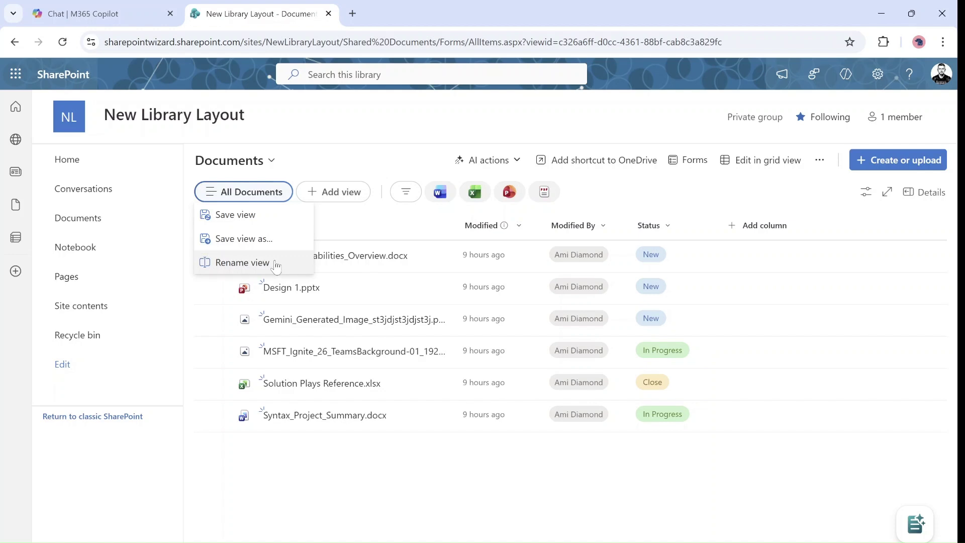
# - Switch the library to the Tiles layout, then back to the List layout
pyautogui.click(867, 193)
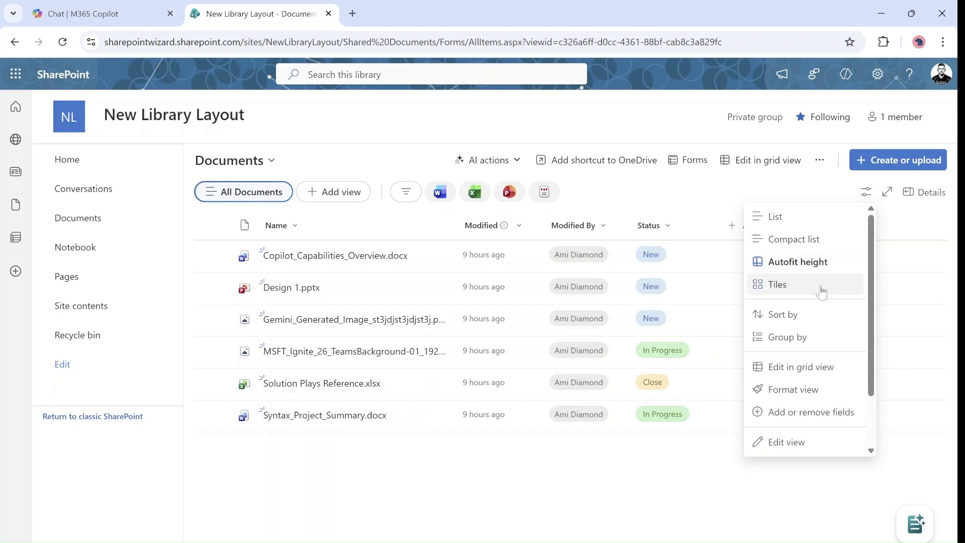
pyautogui.click(836, 293)
pyautogui.click(865, 192)
pyautogui.scroll(-1, 875, 282)
pyautogui.scroll(1, 871, 267)
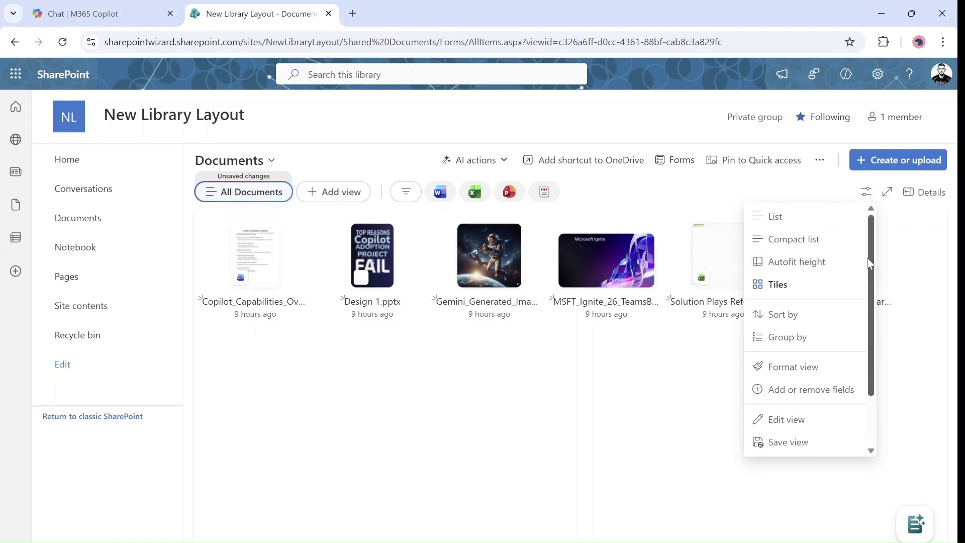
pyautogui.click(783, 219)
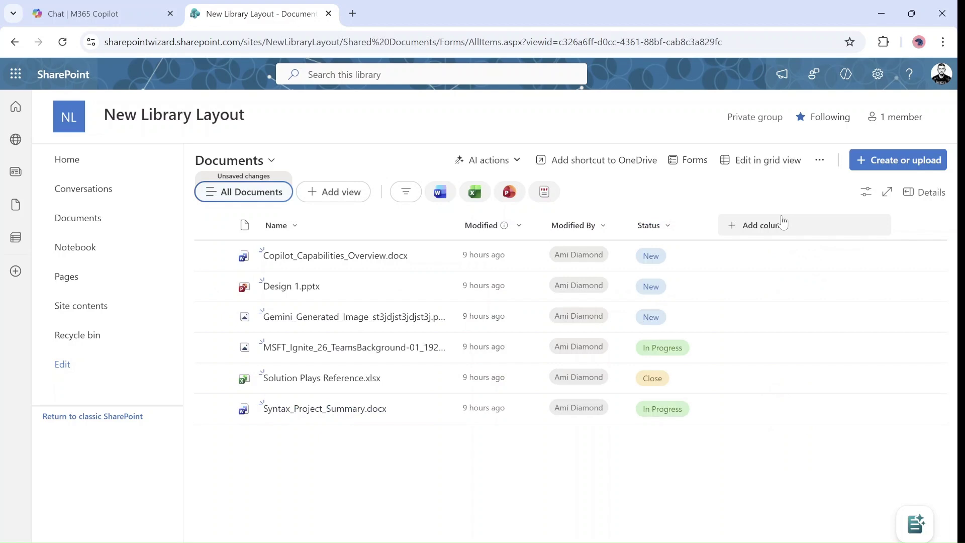
# - Group the library by Status, then regroup it by file Type
pyautogui.click(866, 192)
pyautogui.click(788, 337)
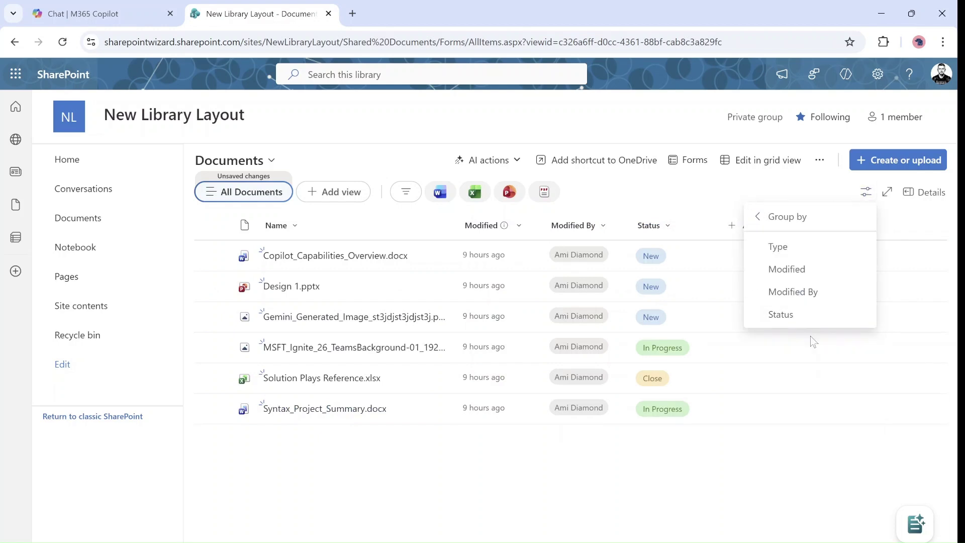
pyautogui.click(793, 315)
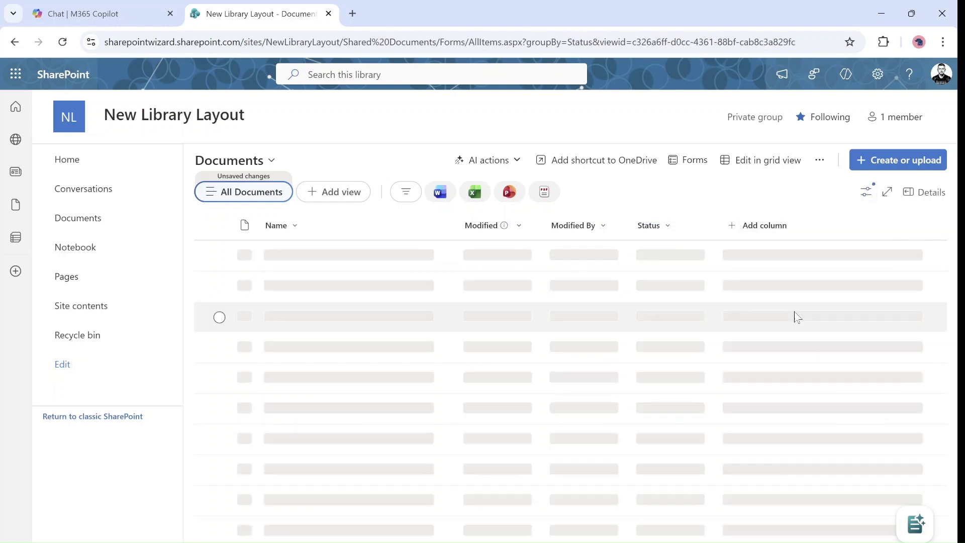
pyautogui.click(866, 192)
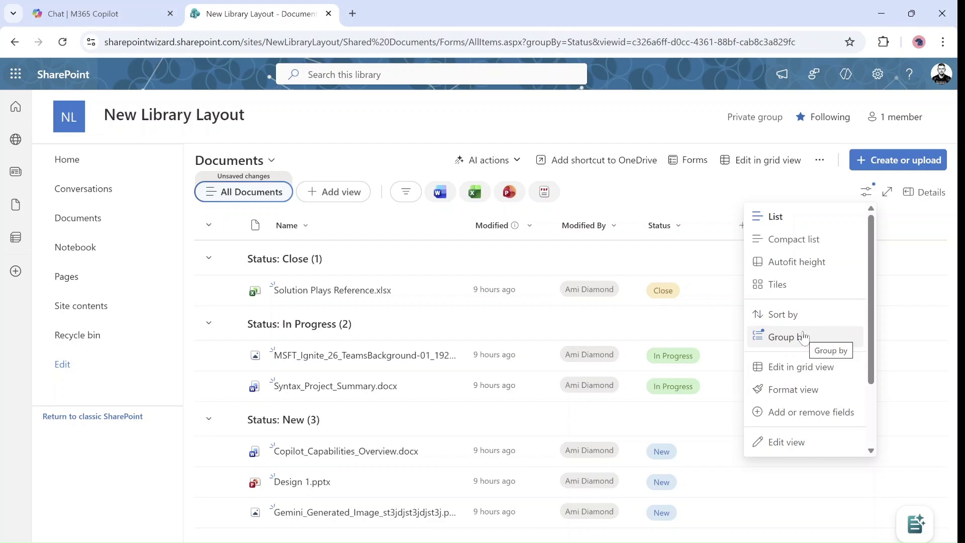
pyautogui.click(802, 337)
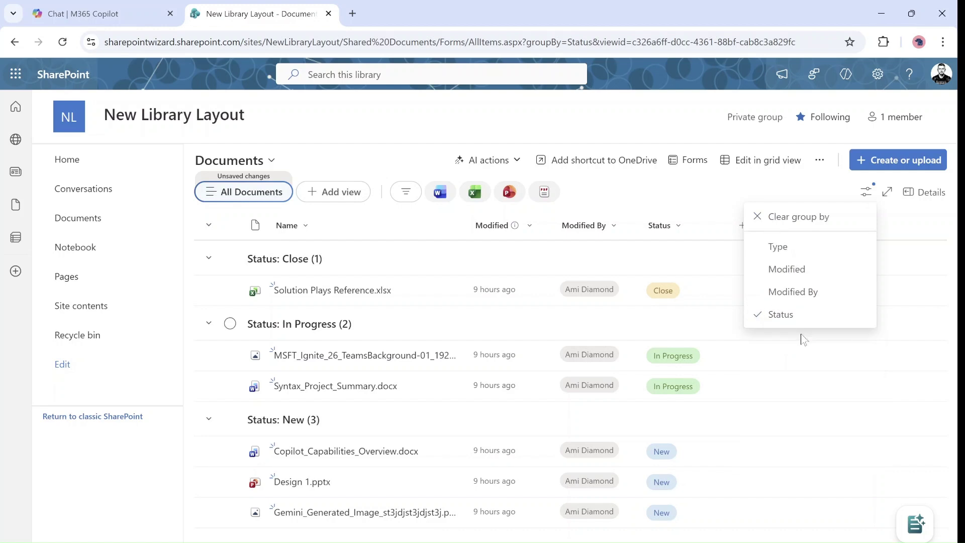
pyautogui.click(804, 250)
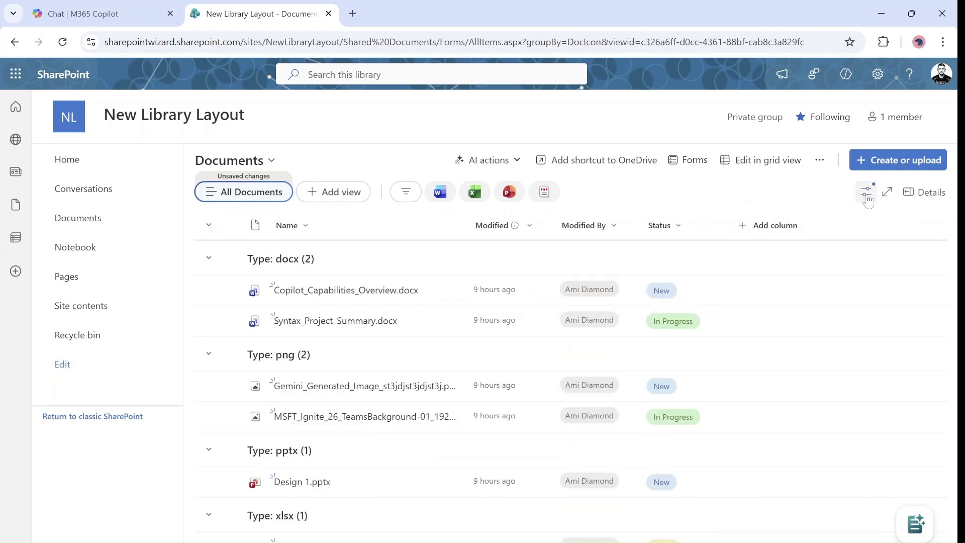
pyautogui.click(867, 193)
pyautogui.moveTo(873, 254); pyautogui.dragTo(872, 320)
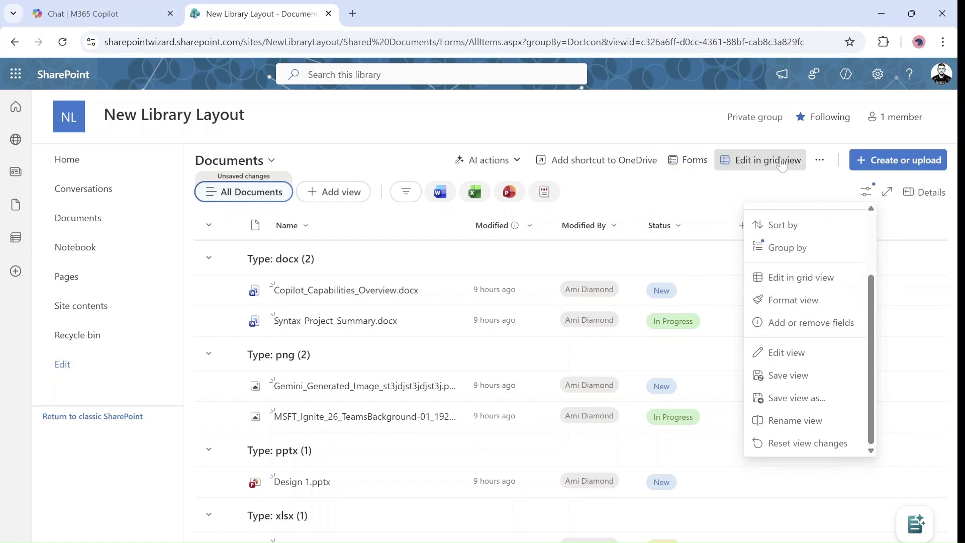
# - Add the Compliance Asset Id column to the view and apply the change
pyautogui.scroll(1, 805, 299)
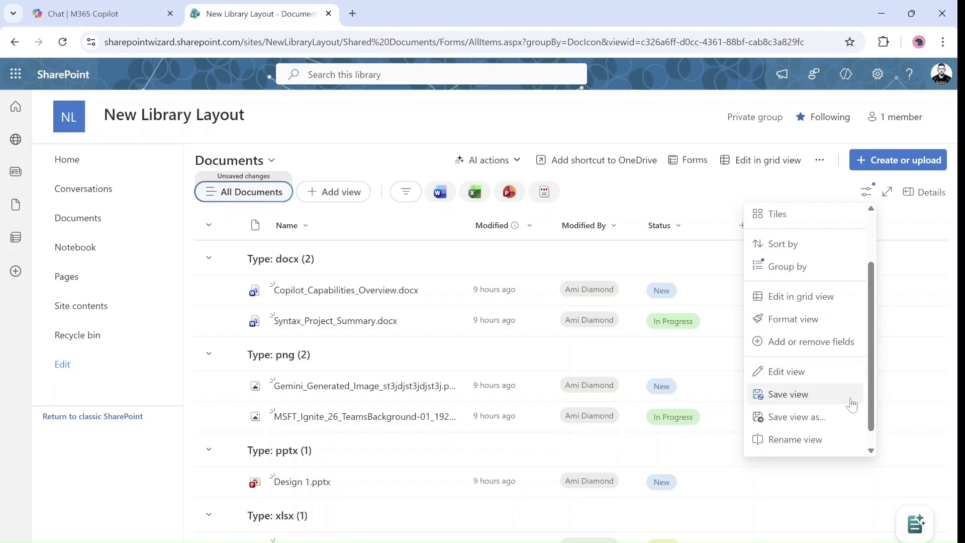
pyautogui.click(838, 354)
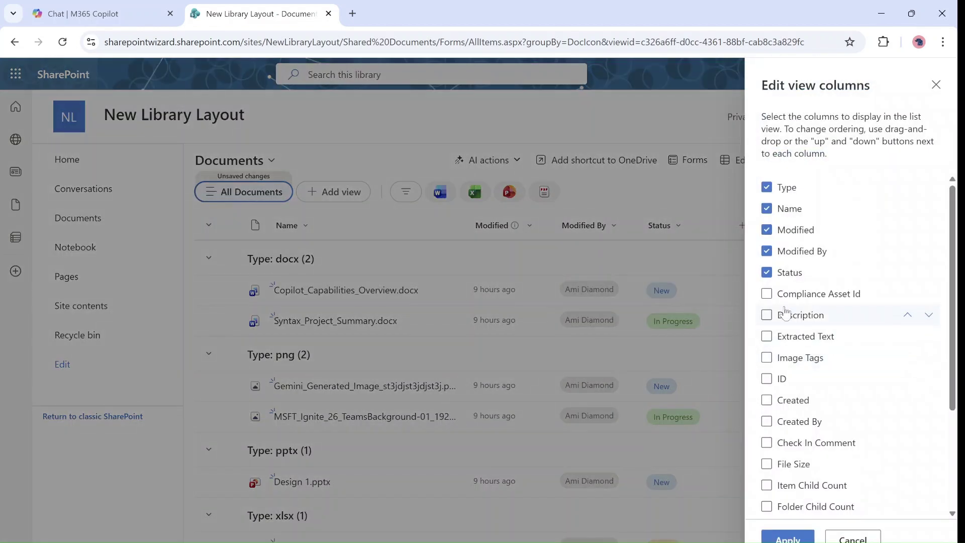
pyautogui.click(767, 293)
pyautogui.click(787, 538)
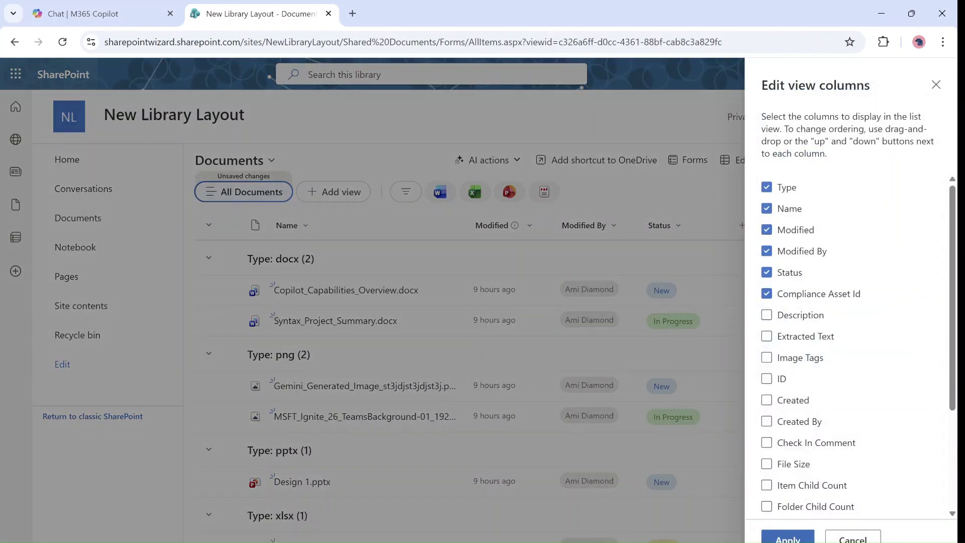
pyautogui.click(866, 191)
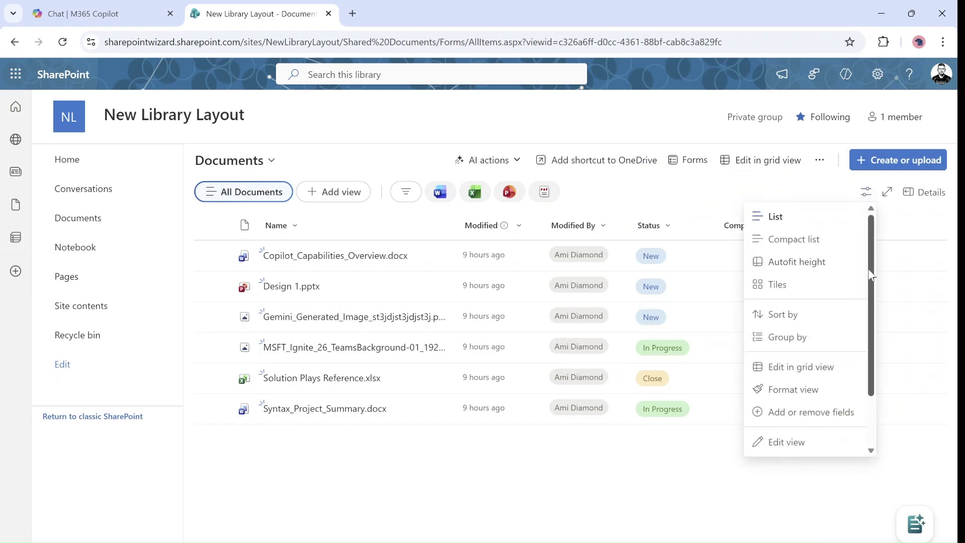
# - Browse the All Documents save options and the view options, then dismiss them
pyautogui.moveTo(871, 272); pyautogui.dragTo(871, 320)
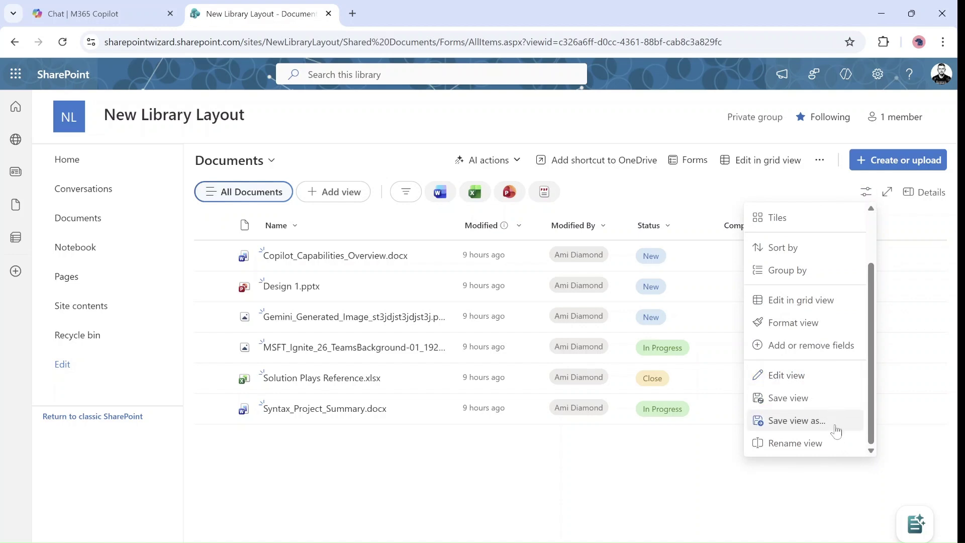
pyautogui.click(283, 194)
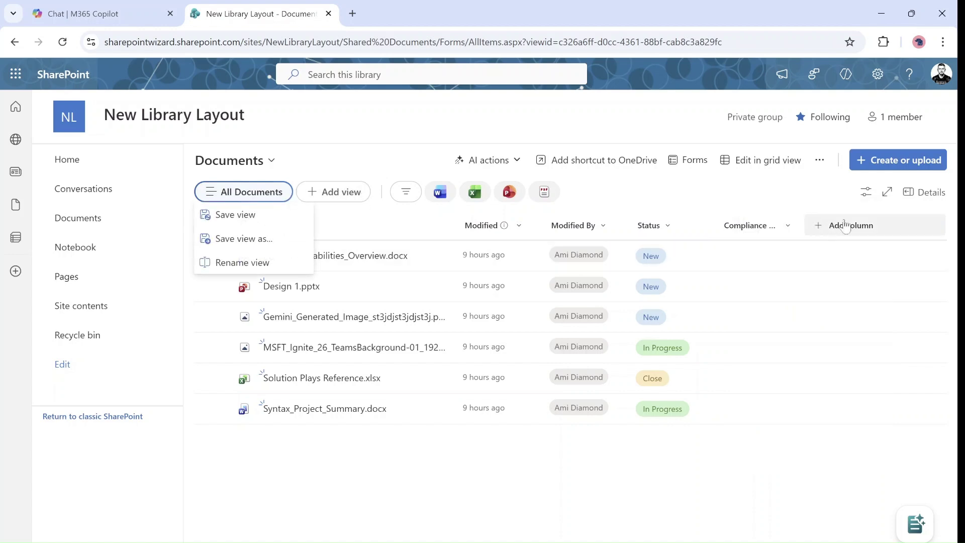
pyautogui.click(867, 194)
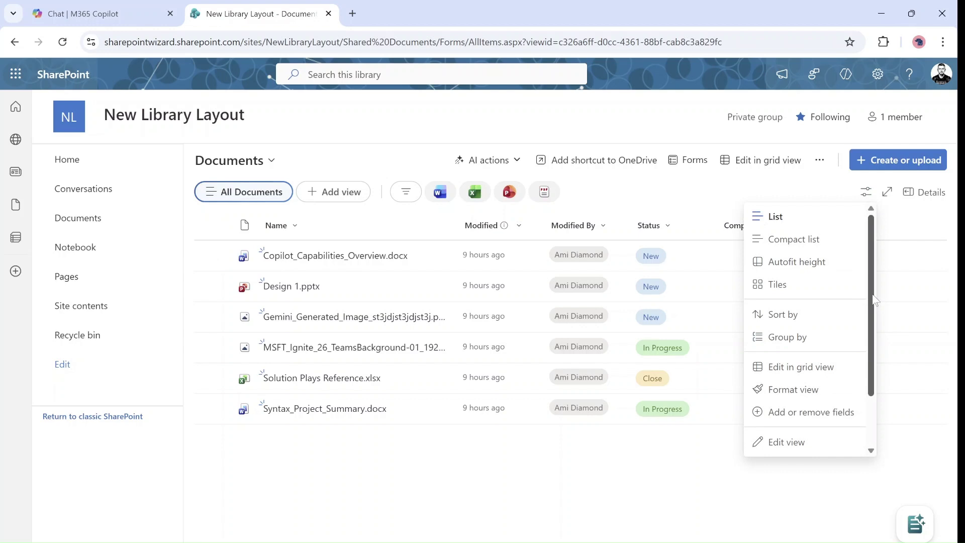
pyautogui.moveTo(875, 299); pyautogui.dragTo(873, 395)
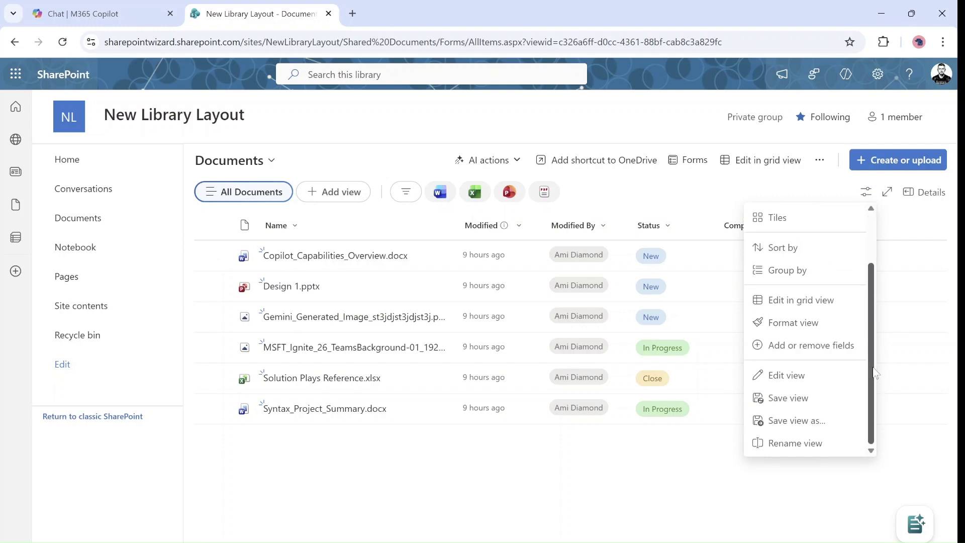
pyautogui.scroll(3, 873, 395)
pyautogui.click(629, 503)
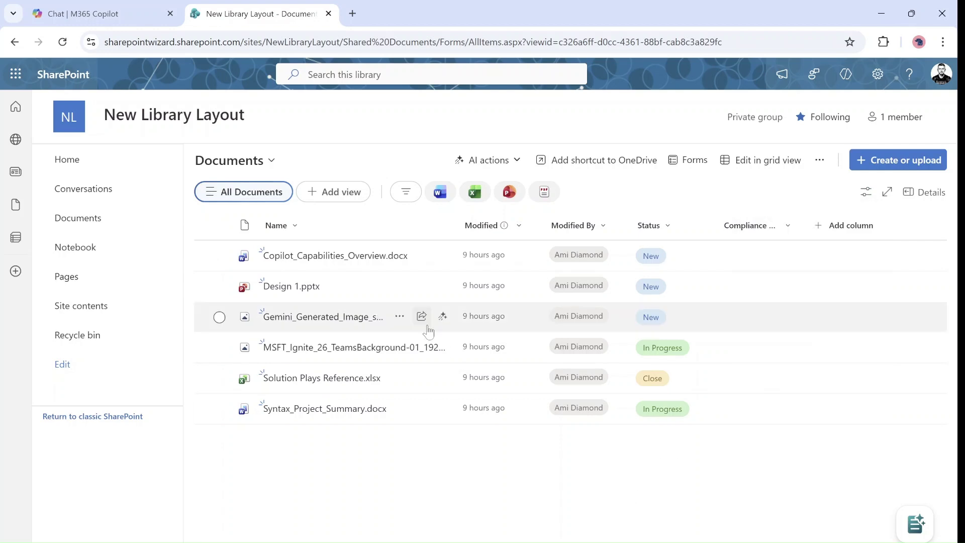
# - Create a new list view named 'Demo'
pyautogui.click(351, 192)
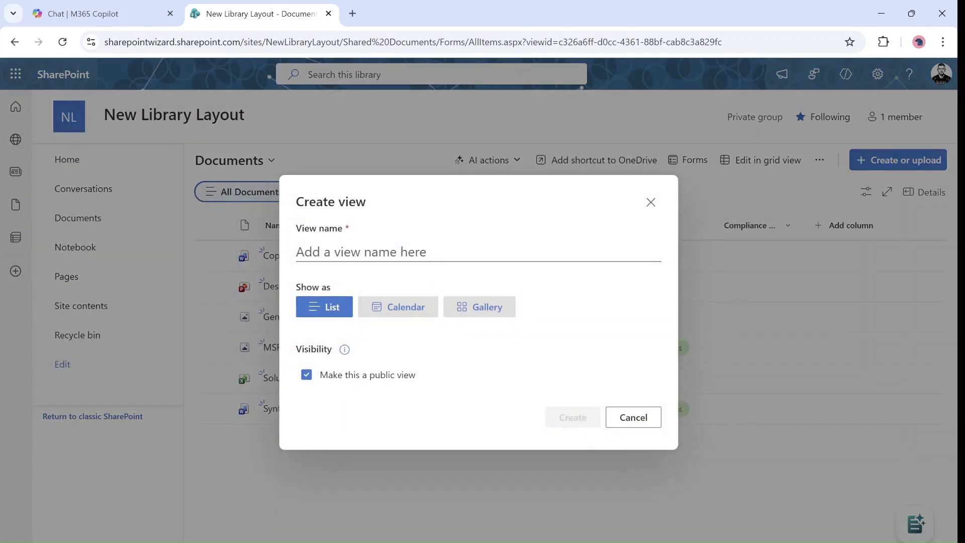
pyautogui.write('Demo')
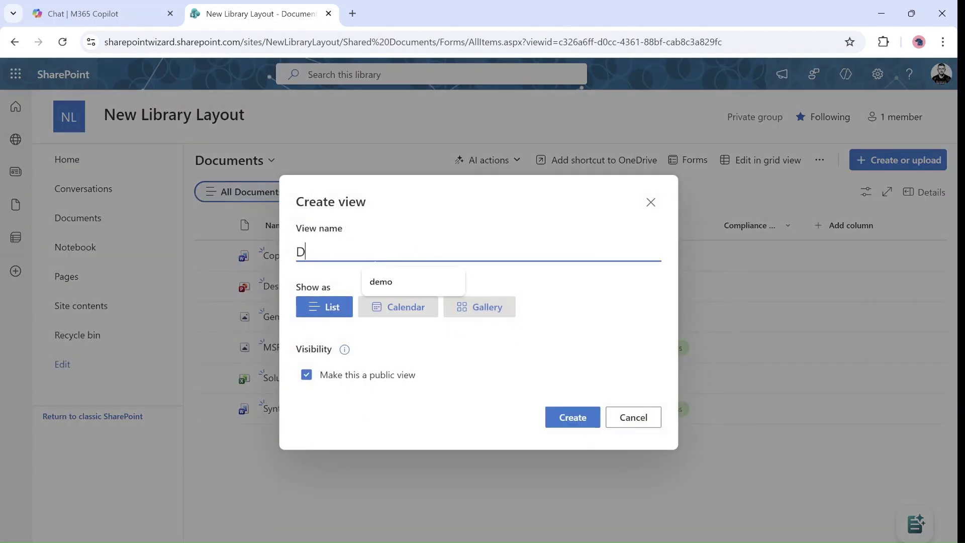
pyautogui.click(573, 417)
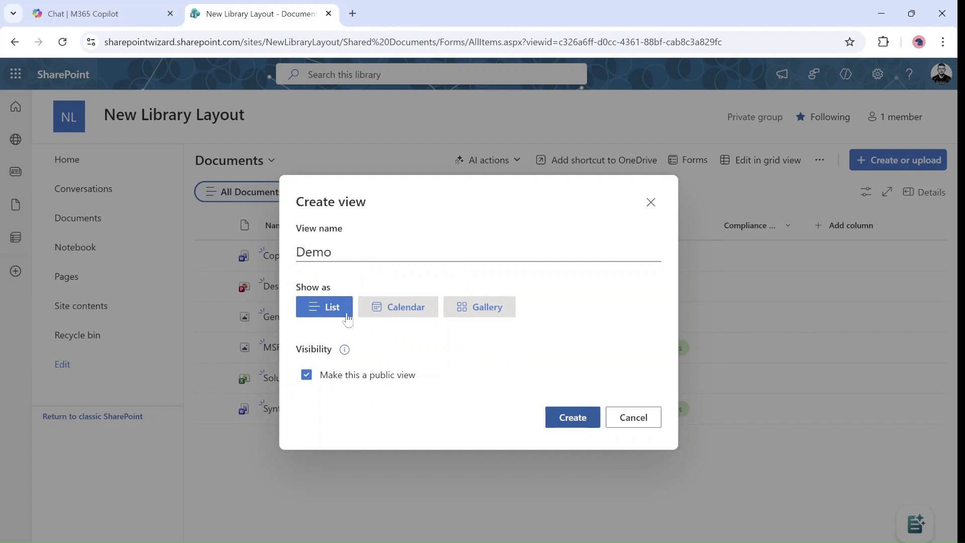
pyautogui.click(562, 422)
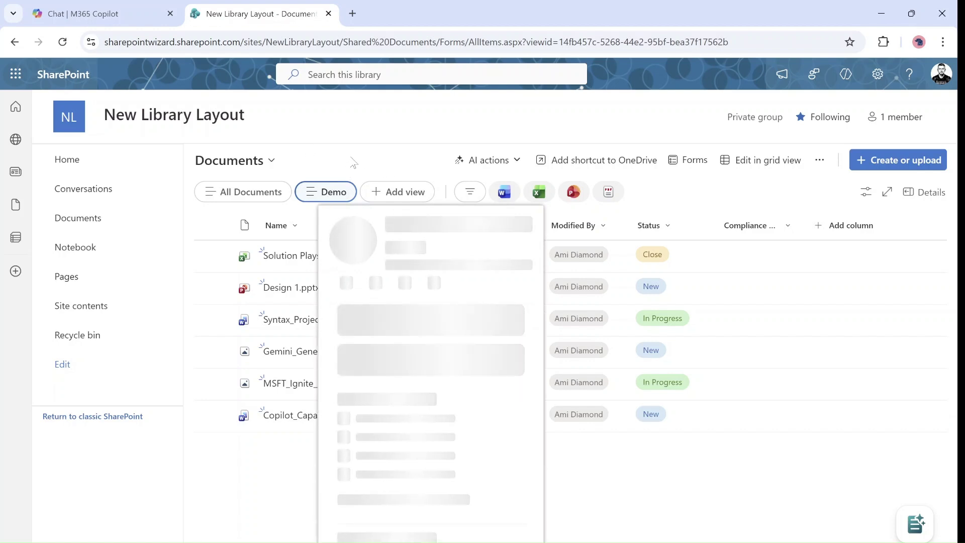
pyautogui.click(347, 193)
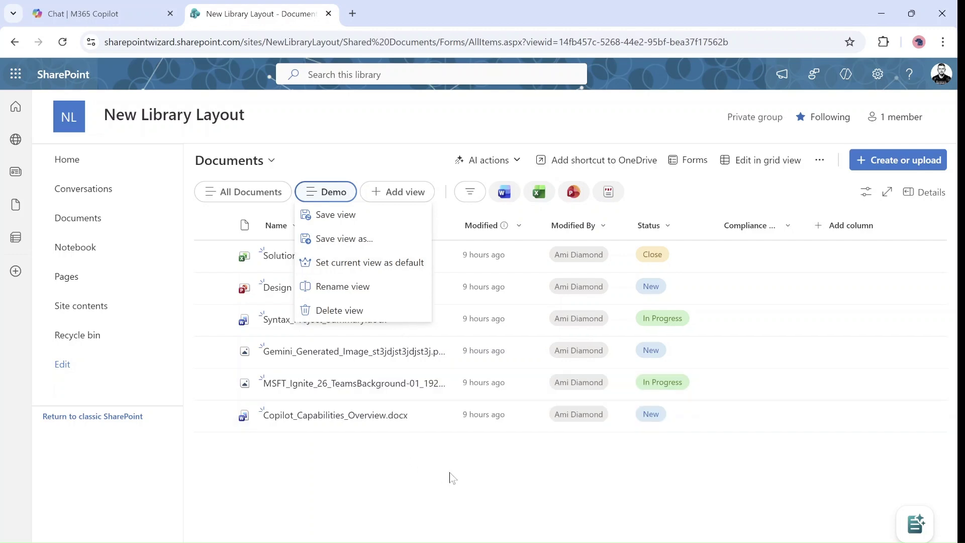
pyautogui.click(495, 484)
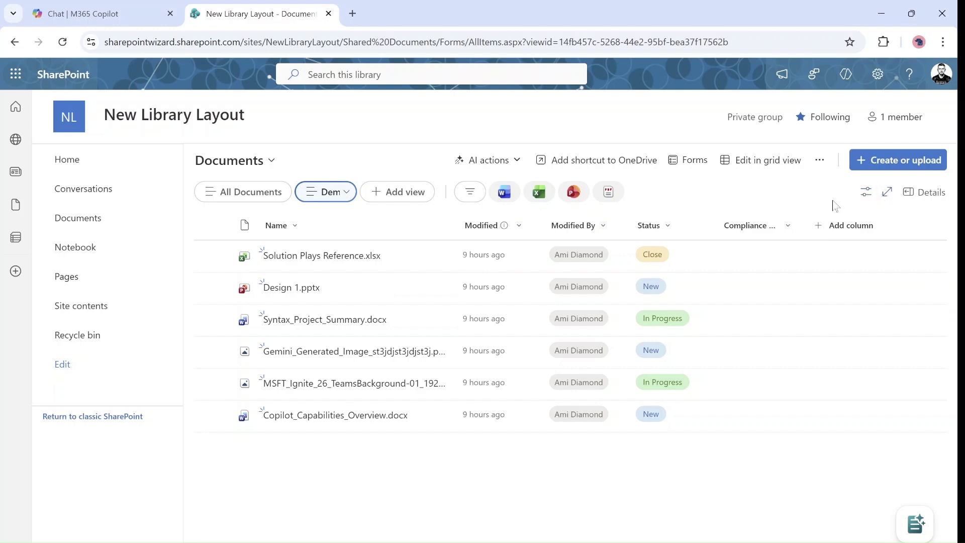
# - Toggle the library to full screen and back, then open and close the Filters pane
pyautogui.click(887, 192)
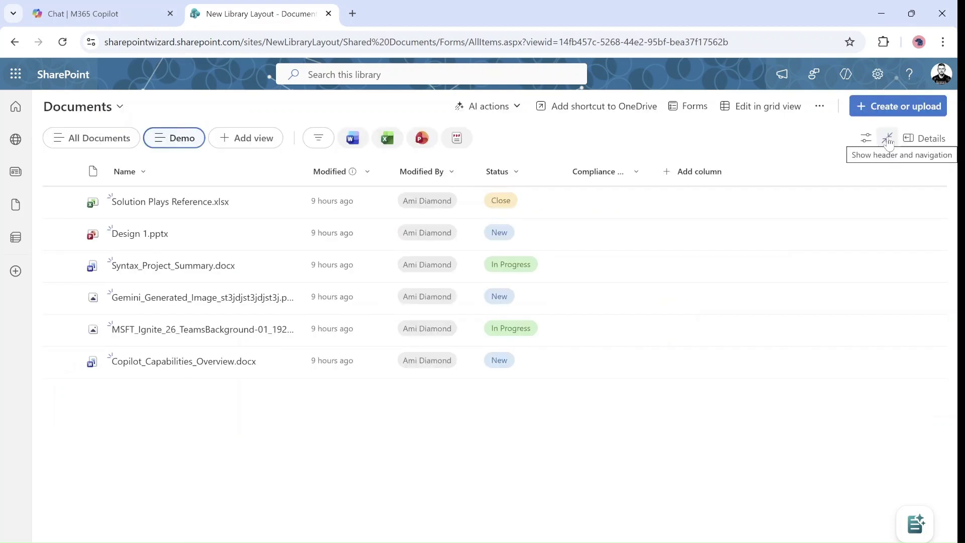
pyautogui.click(888, 139)
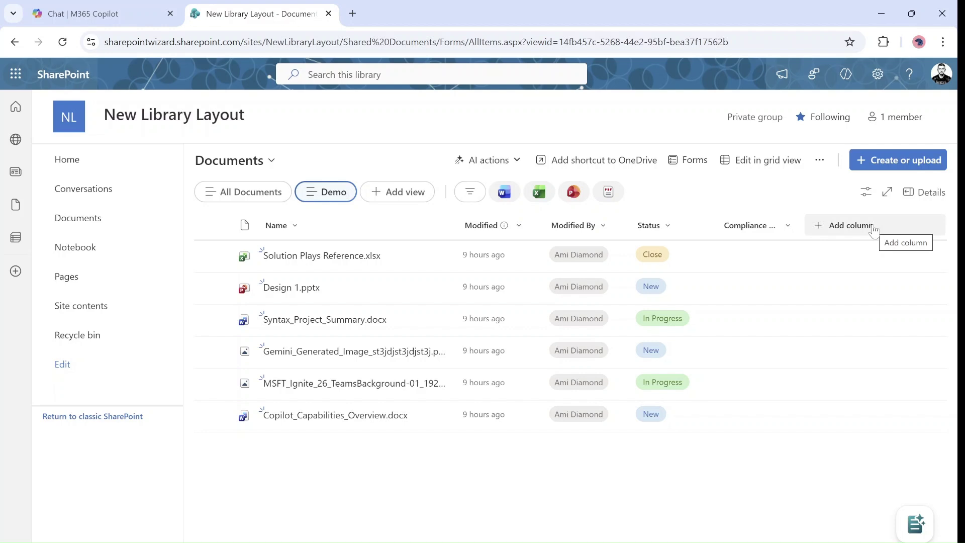
pyautogui.click(471, 192)
pyautogui.click(936, 170)
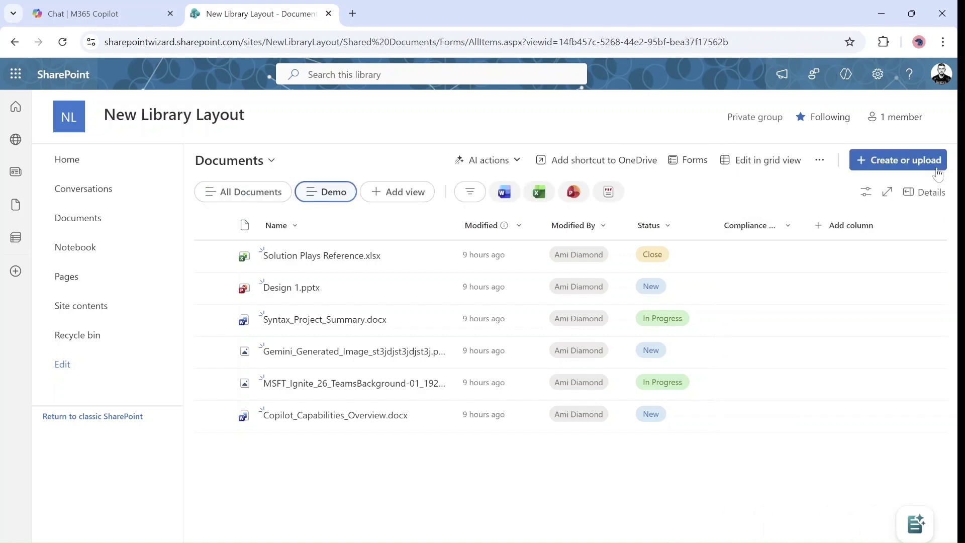
# - Browse and close the view options, then show the Documents header's folder and upload menu
pyautogui.click(866, 196)
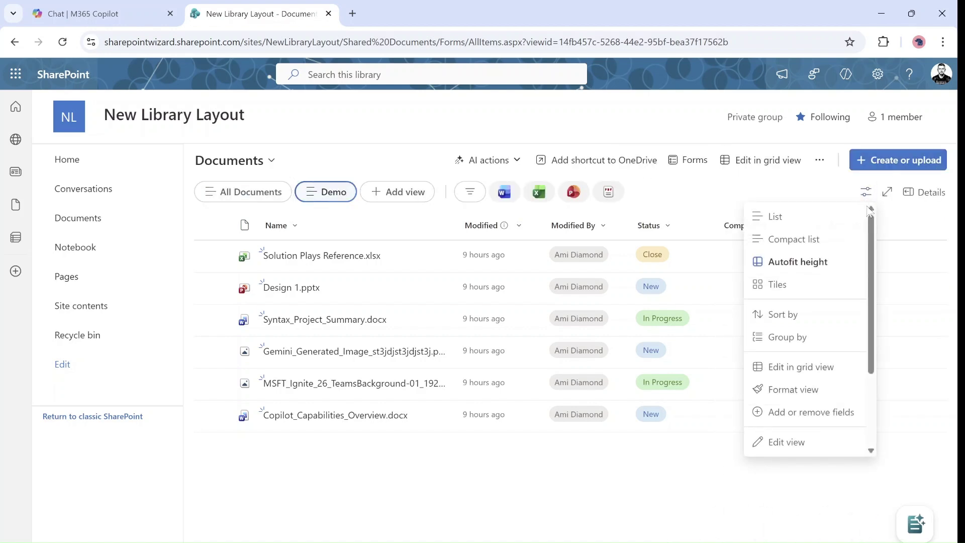
pyautogui.moveTo(870, 238)
pyautogui.mouseDown()
pyautogui.moveTo(866, 345)
pyautogui.moveTo(873, 240)
pyautogui.mouseUp()
pyautogui.click(555, 532)
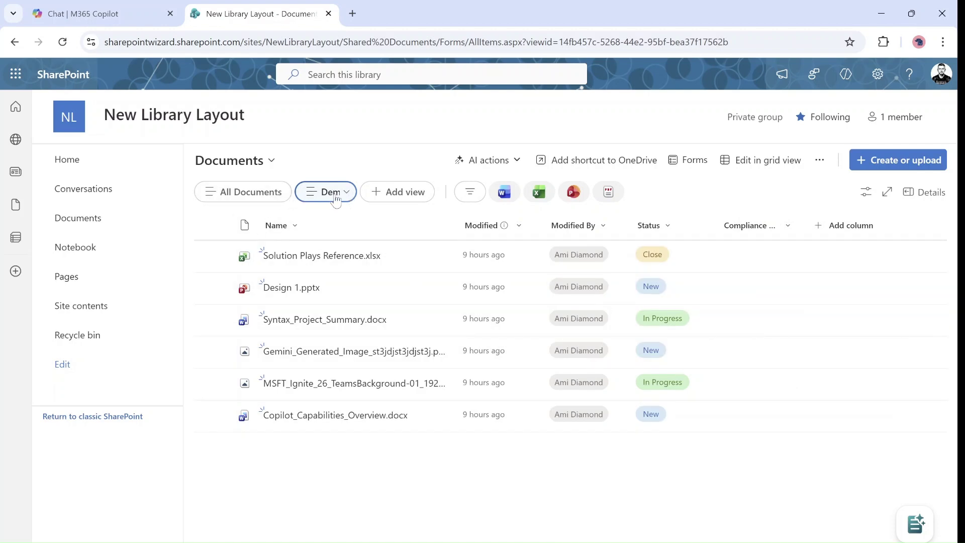
pyautogui.click(271, 160)
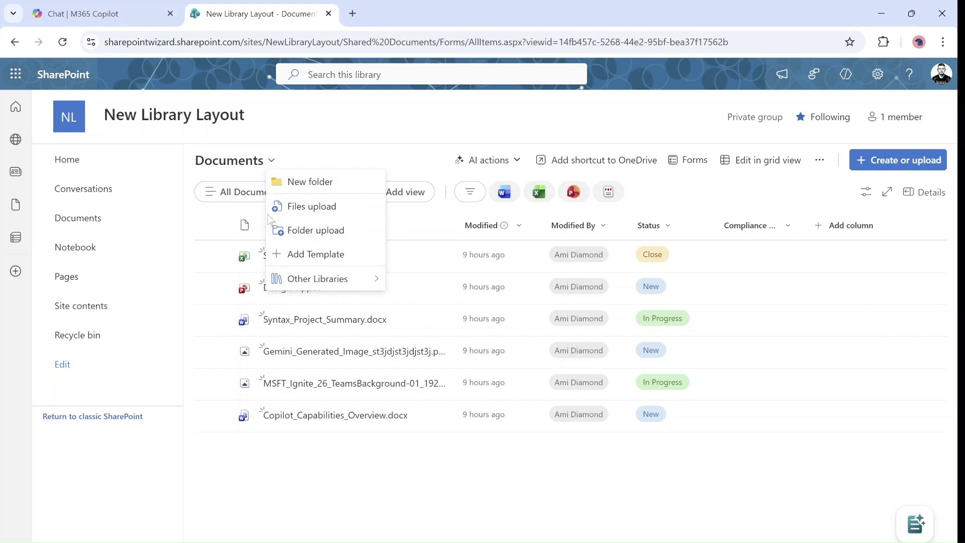
# - Close the Documents menu, then review and dismiss the Create or upload choices
pyautogui.click(263, 527)
pyautogui.click(880, 169)
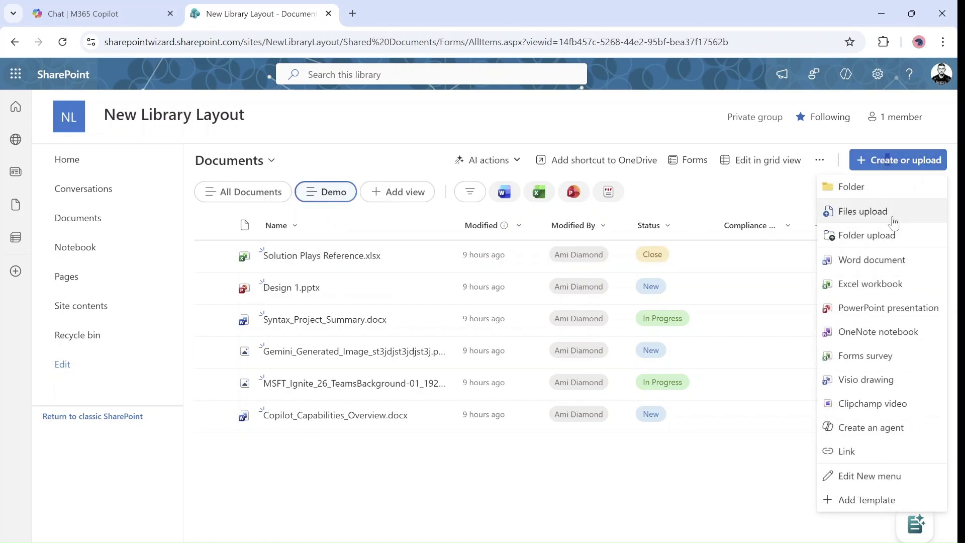
pyautogui.click(698, 505)
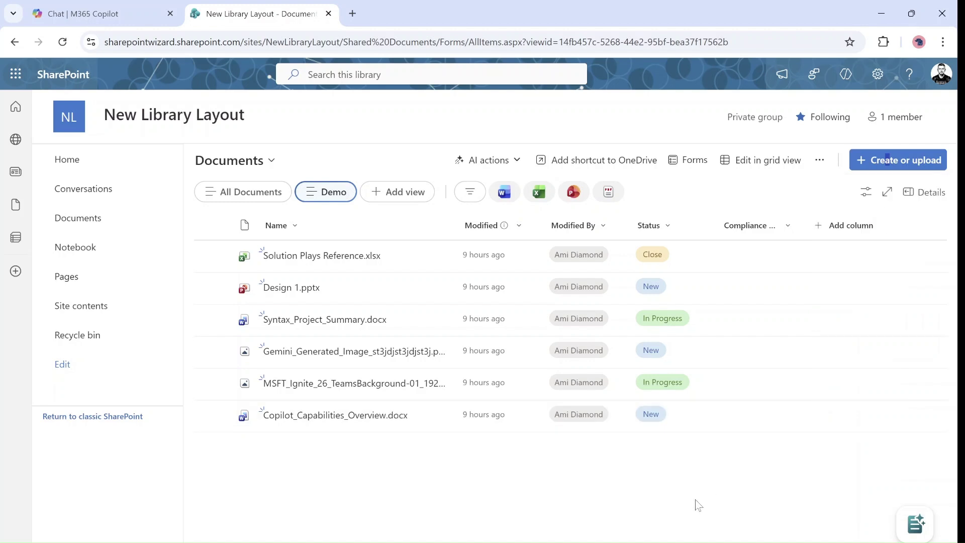